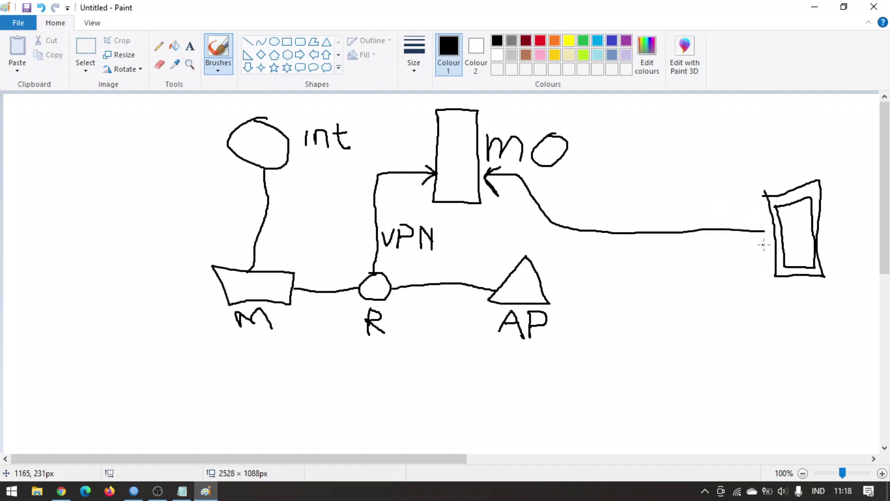
Sketch four traffic routes over the Paint diagram, undoing each one, then return to WinBox.
mouse_move(748, 244)
left_mouse_down()
mouse_move(646, 248)
mouse_move(466, 223)
mouse_move(414, 250)
mouse_move(417, 276)
mouse_move(494, 271)
mouse_move(484, 277)
left_mouse_up()
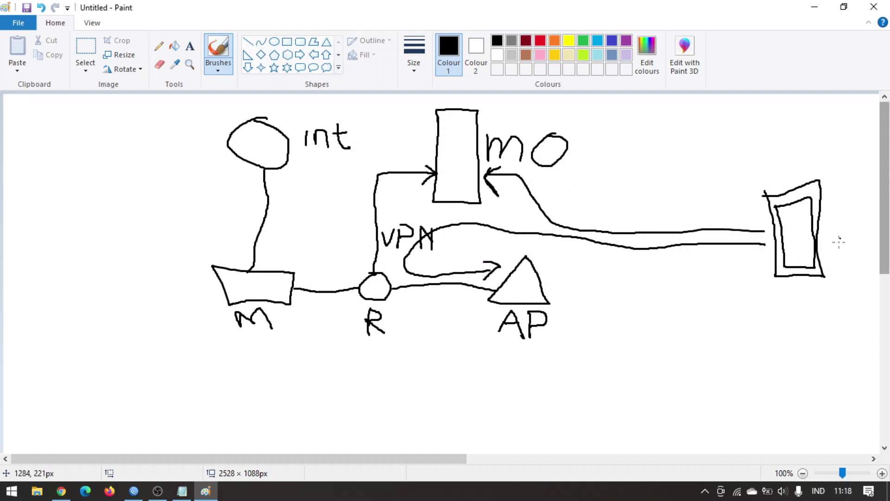
key("ctrl+z")
key("ctrl+z")
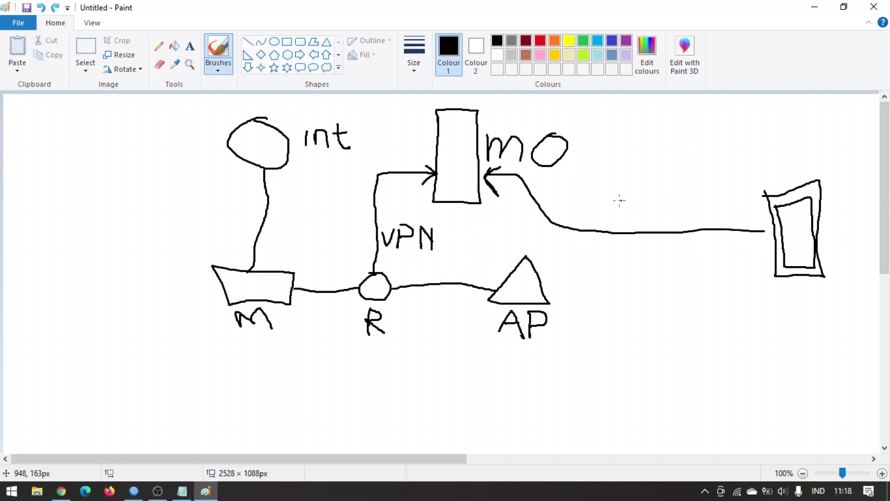
mouse_move(500, 274)
left_mouse_down()
mouse_move(353, 270)
mouse_move(285, 245)
mouse_move(279, 170)
left_mouse_up()
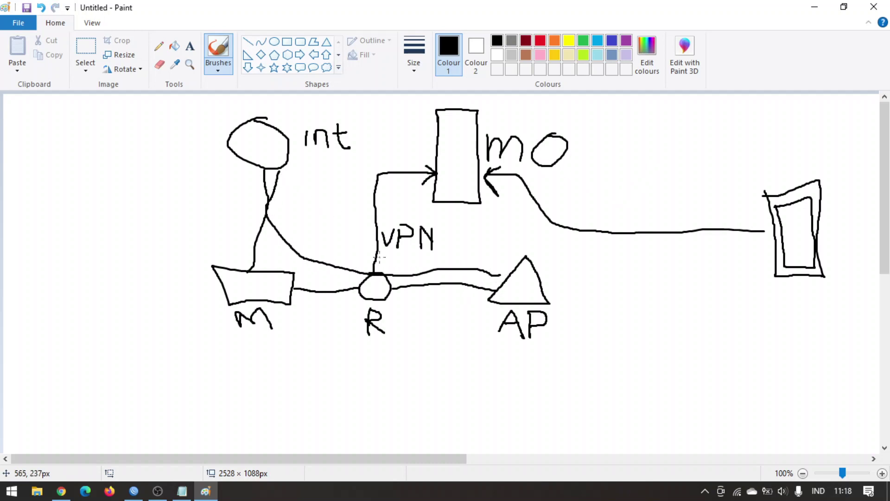
key("ctrl+z")
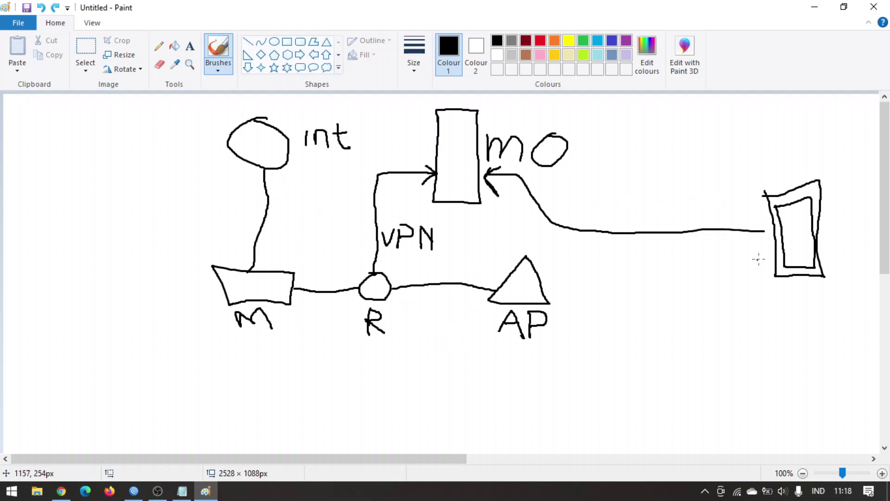
mouse_move(762, 251)
left_mouse_down()
mouse_move(407, 236)
mouse_move(400, 272)
mouse_move(492, 273)
left_mouse_up()
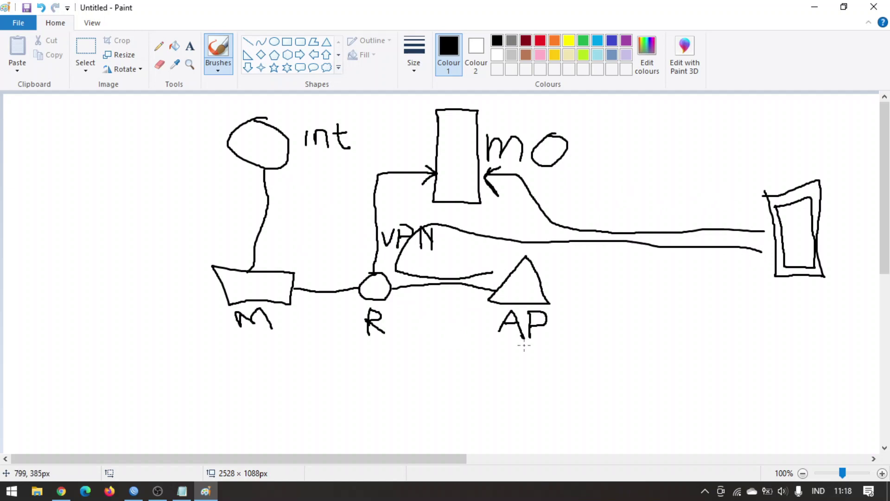
key("ctrl+z")
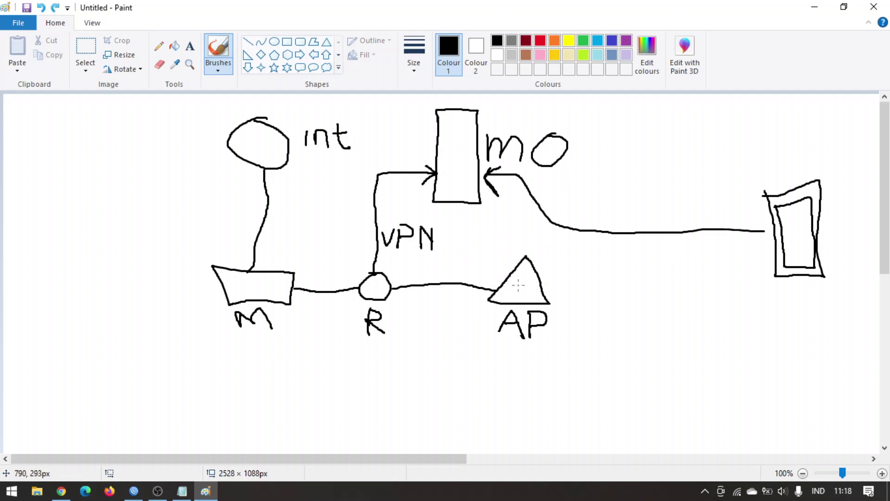
mouse_move(553, 360)
left_mouse_down()
mouse_move(400, 361)
mouse_move(304, 347)
mouse_move(286, 187)
left_mouse_up()
key("ctrl+z")
left_click(133, 490)
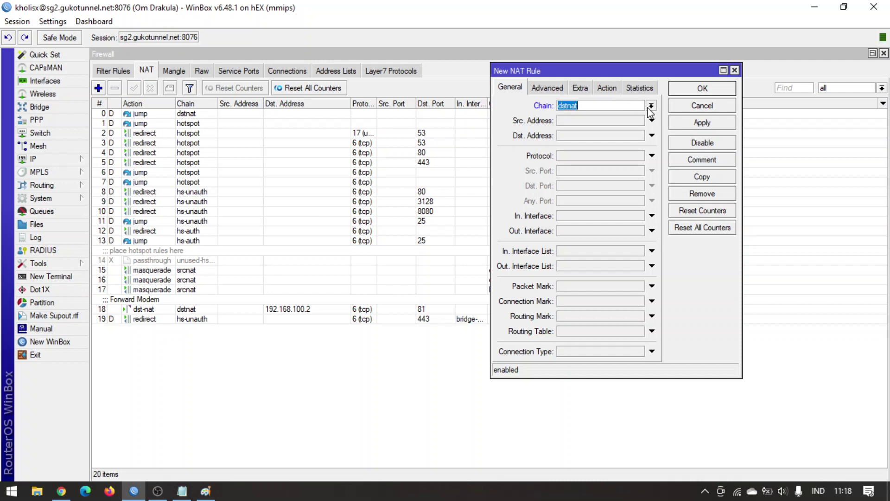
Set the new NAT rule's protocol to 6 (tcp) and destination port to 80, then bring up Notepad.
left_click(627, 160)
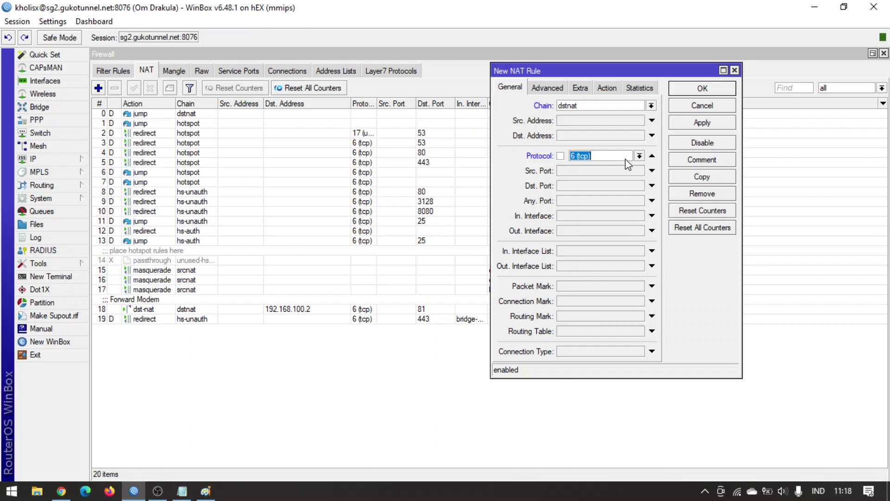
left_click(596, 185)
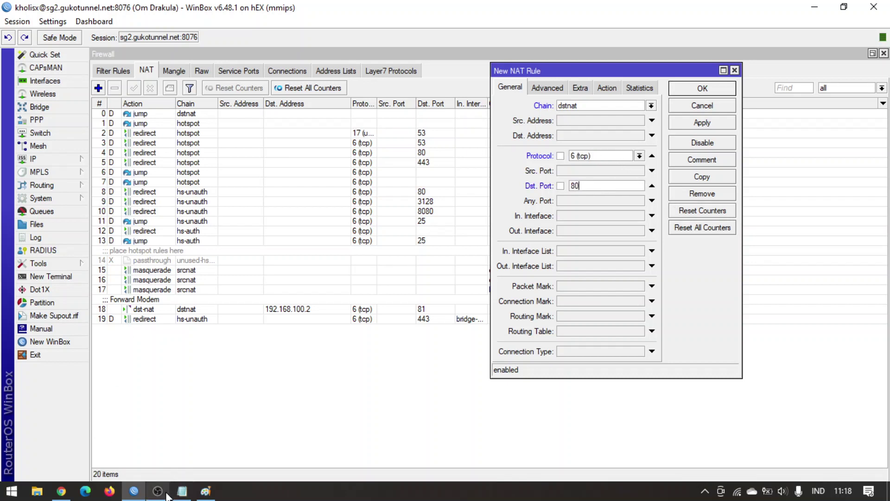
left_click(183, 491)
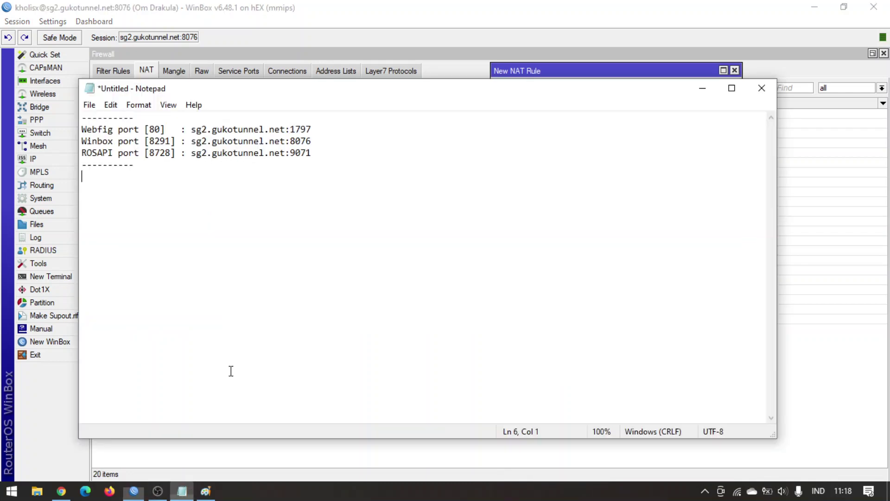
Select the Webfig port number 80 in the Notepad port notes, then go back to the WinBox NAT rule.
double_click(158, 129)
double_click(155, 130)
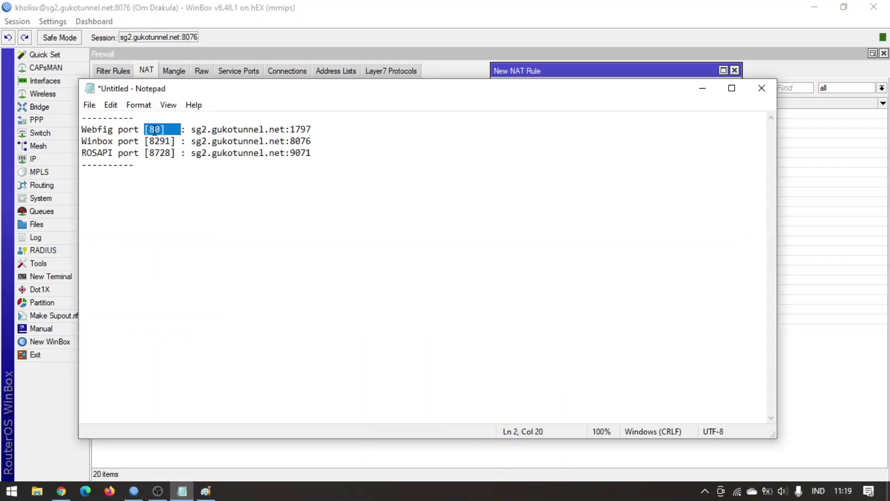
left_click(156, 130)
double_click(155, 130)
left_click(543, 55)
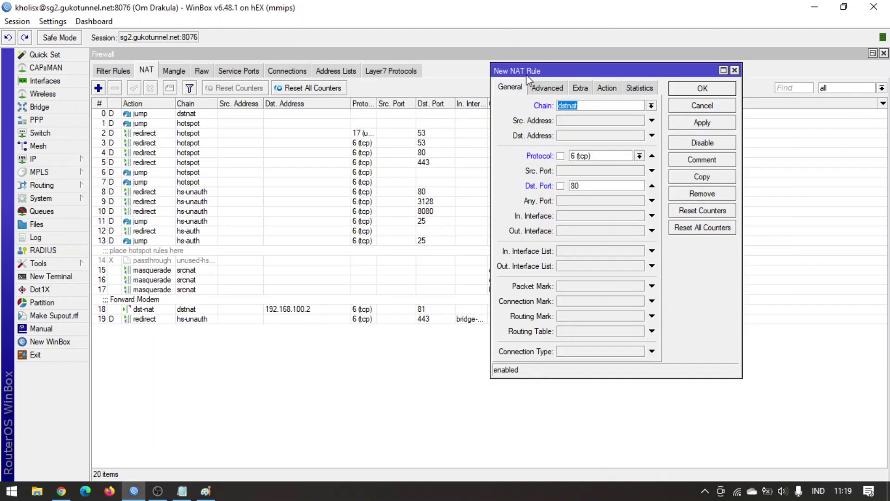
Set the NAT rule's In. Interface to l2tp-mikhmon.
left_click(602, 217)
left_click(602, 218)
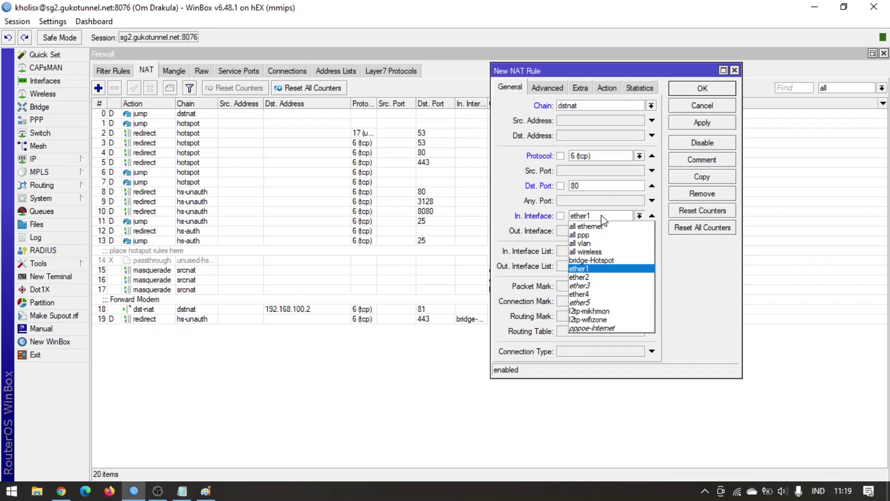
left_click(599, 311)
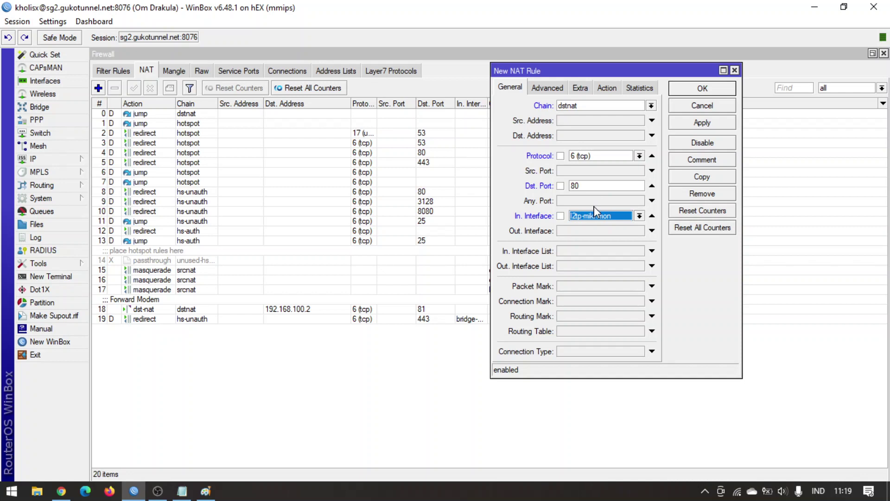
left_click(617, 159)
Set the rule action to dst-nat to address 192.168.10.250, port 80, then apply and save it.
left_click(606, 88)
left_click(593, 107)
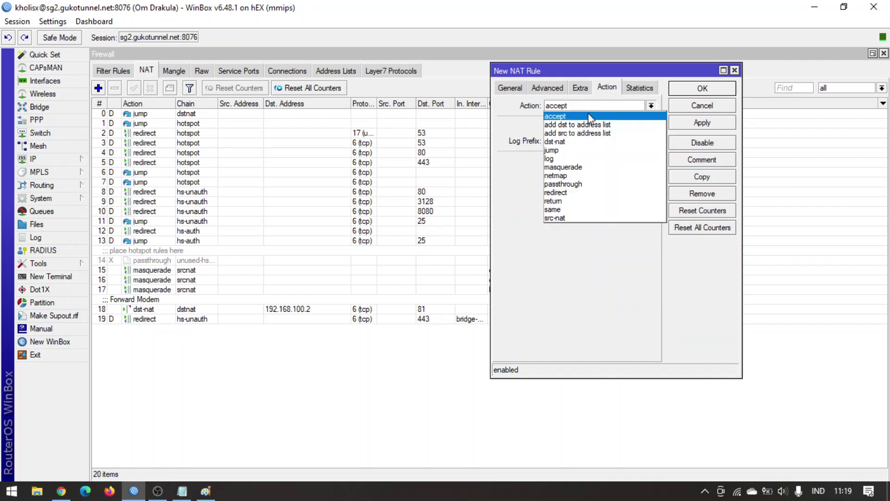
left_click(576, 141)
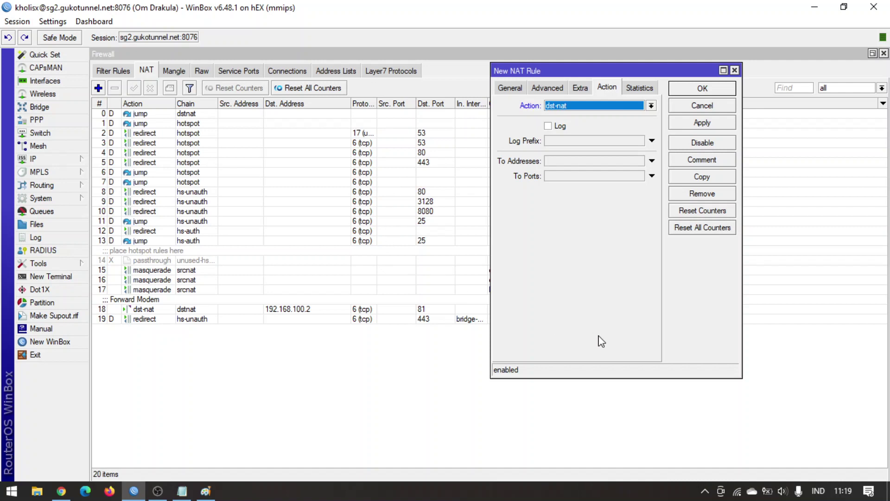
left_click(591, 161)
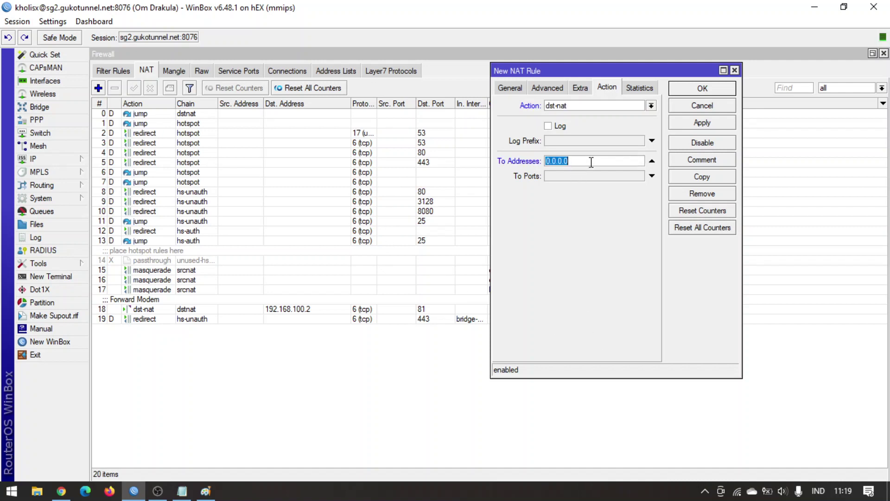
type("192.168.10.250")
key("Tab")
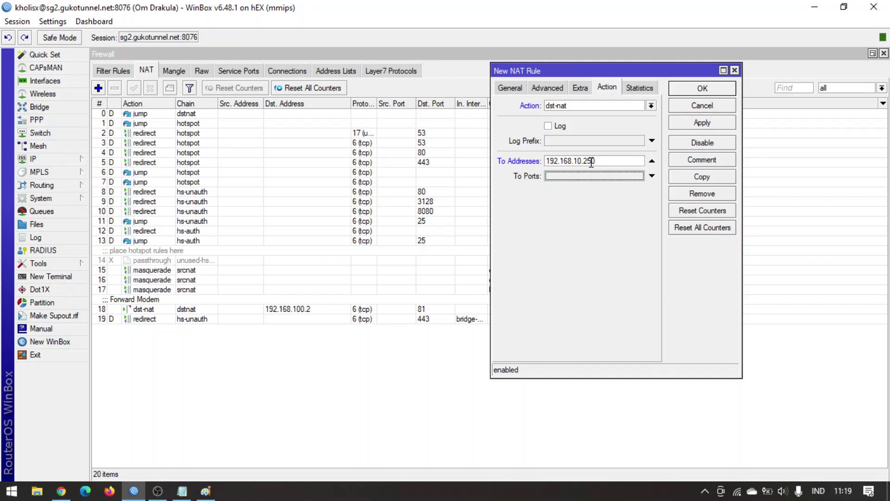
type("80")
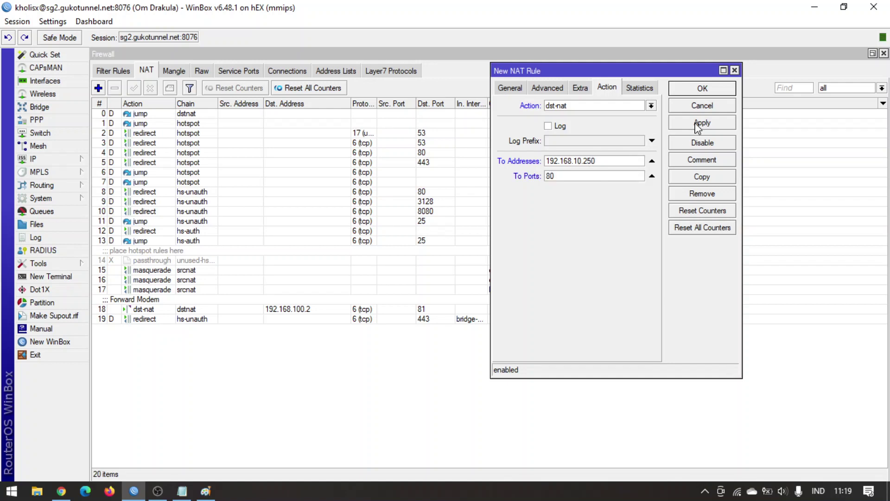
left_click(697, 124)
left_click(701, 92)
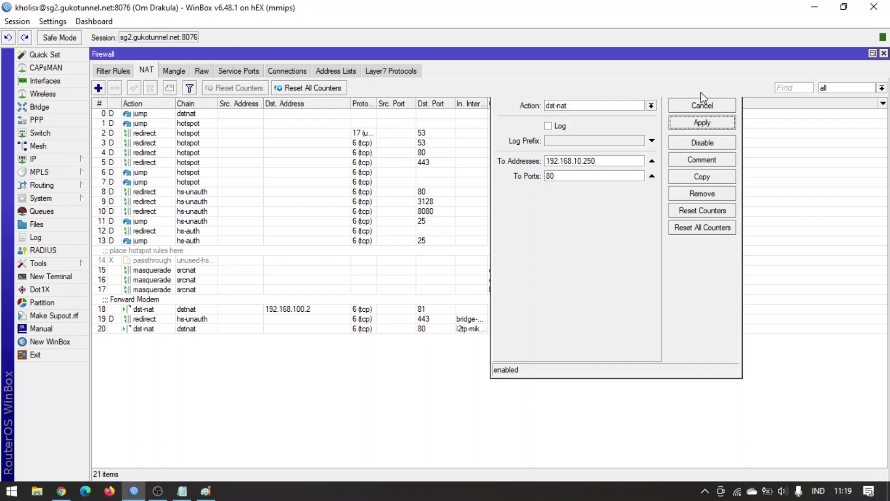
Move the new rule above the hs-unauth redirect and give it the comment 'Forward to OpenWrt'.
left_click_drag(199, 327, 203, 319)
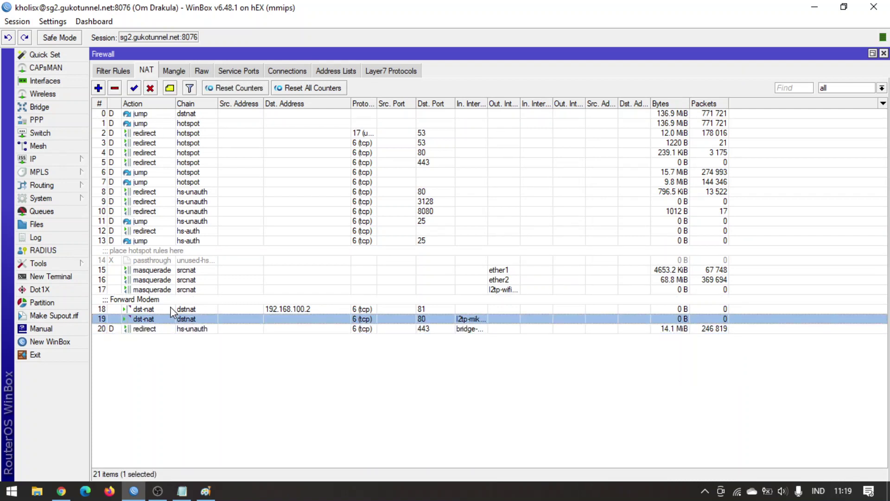
double_click(171, 319)
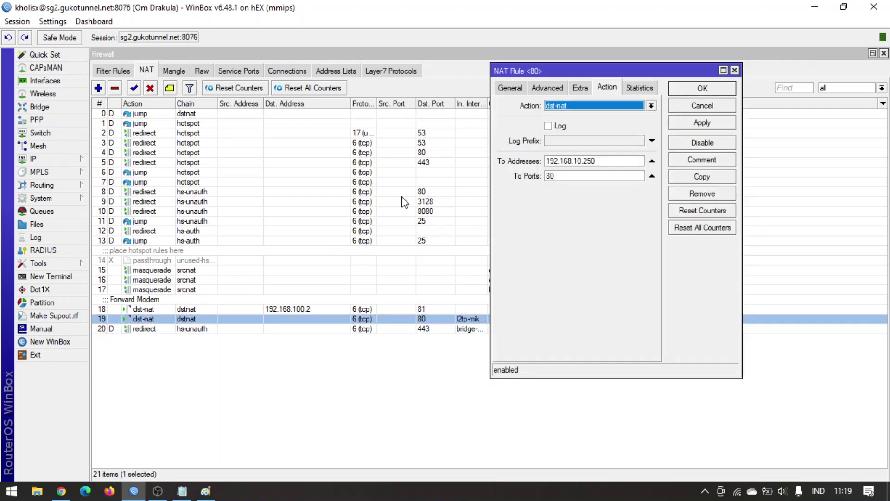
left_click(505, 89)
left_click(714, 164)
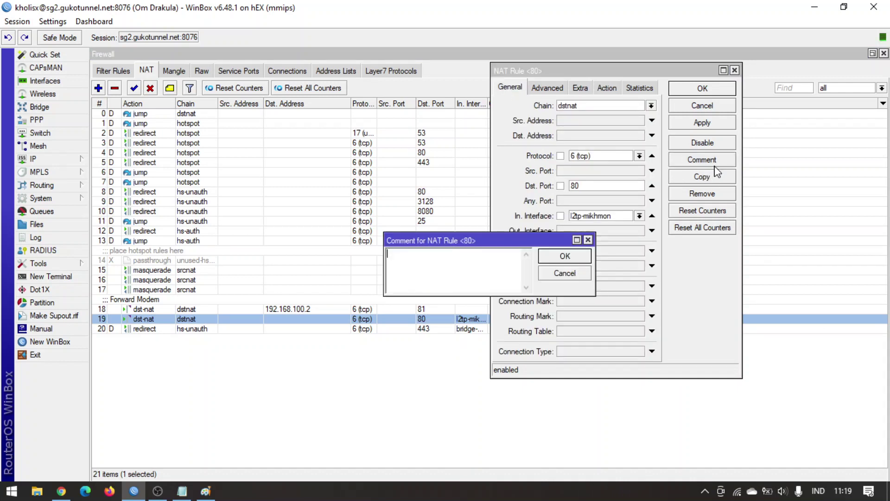
type("Forward to OpenWrt")
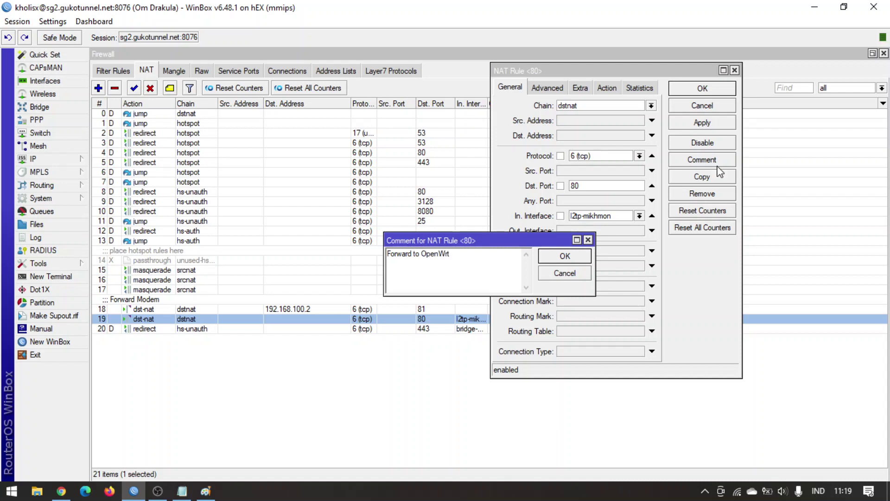
left_click(567, 255)
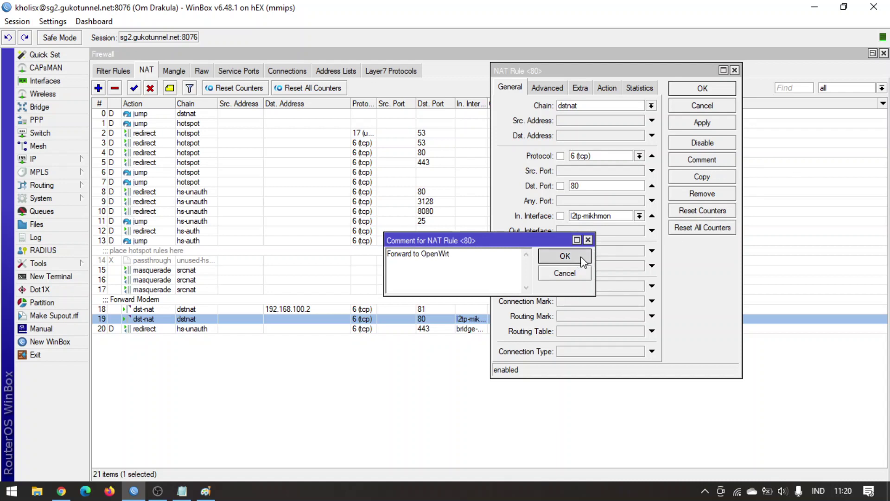
Check the 192.168.10.250 forwarding address, apply the rule, and switch to the WebFig login in Chrome.
left_click(608, 89)
left_click(610, 160)
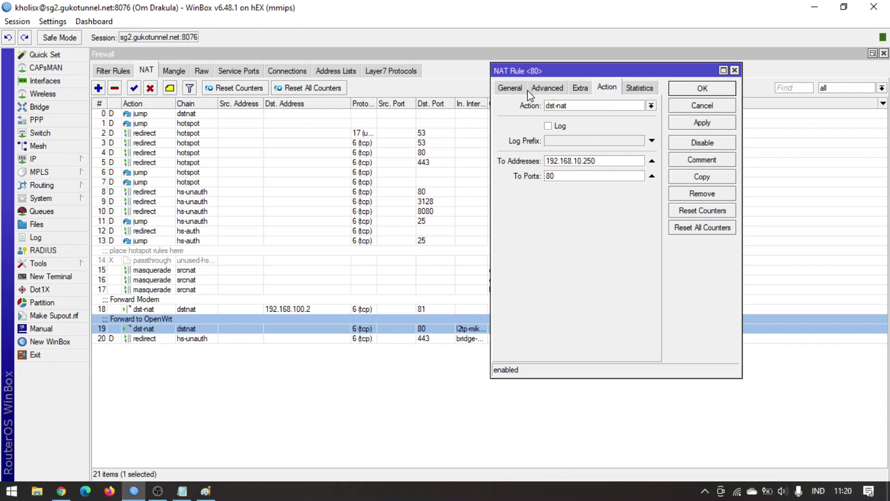
left_click(511, 88)
left_click(710, 123)
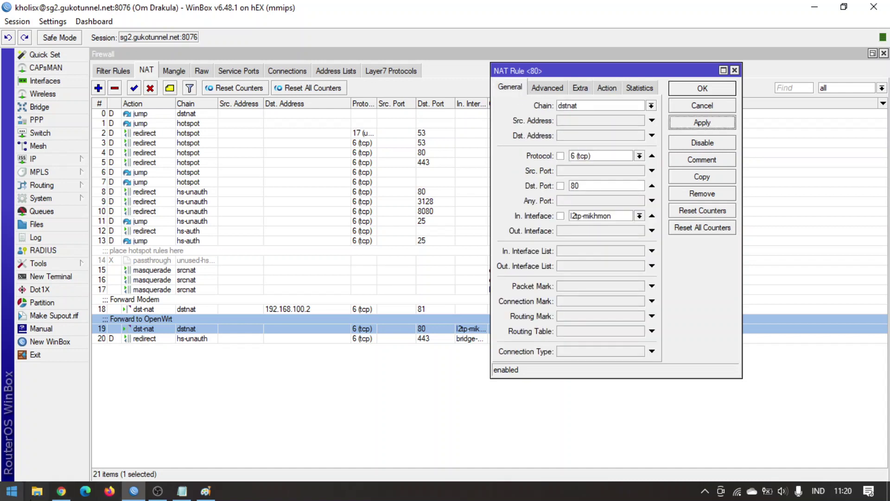
left_click(61, 491)
left_click(291, 107)
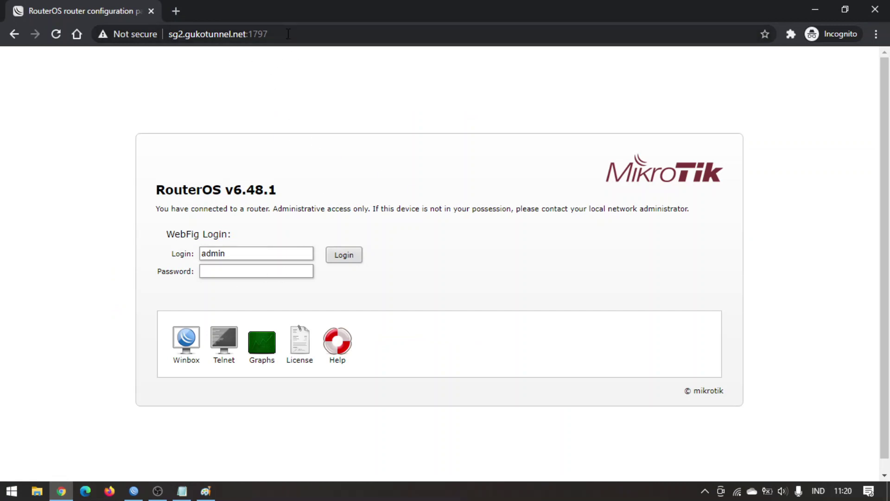
Load sg2.gukotunnel.net:1797 in a new incognito tab and log in to LuCI with the router password.
left_click(301, 34)
key("ctrl+c")
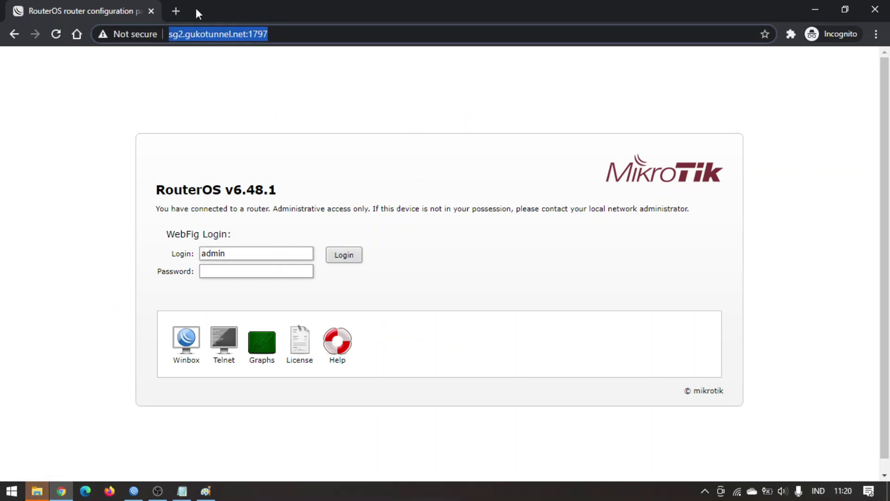
left_click(176, 10)
key("ctrl+v")
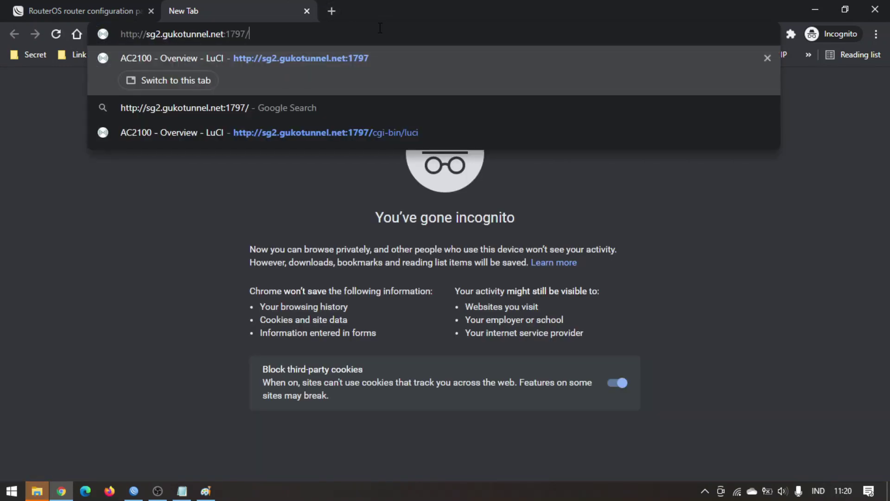
key("Return")
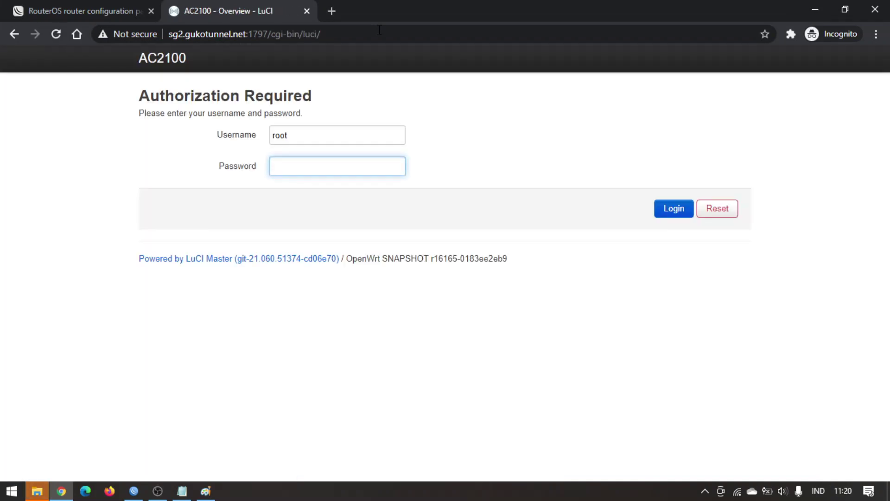
type("admin")
key("Return")
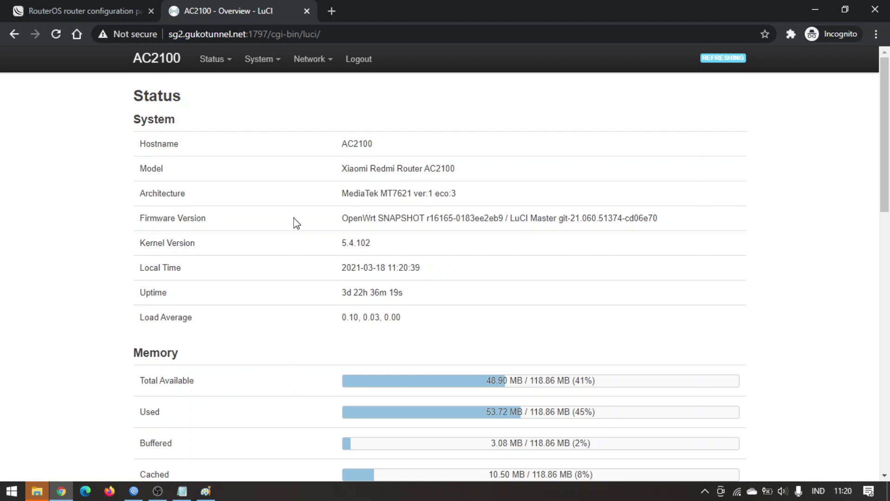
Show the forwarding rule's Statistics tab in WinBox to read its packet count.
left_click(166, 494)
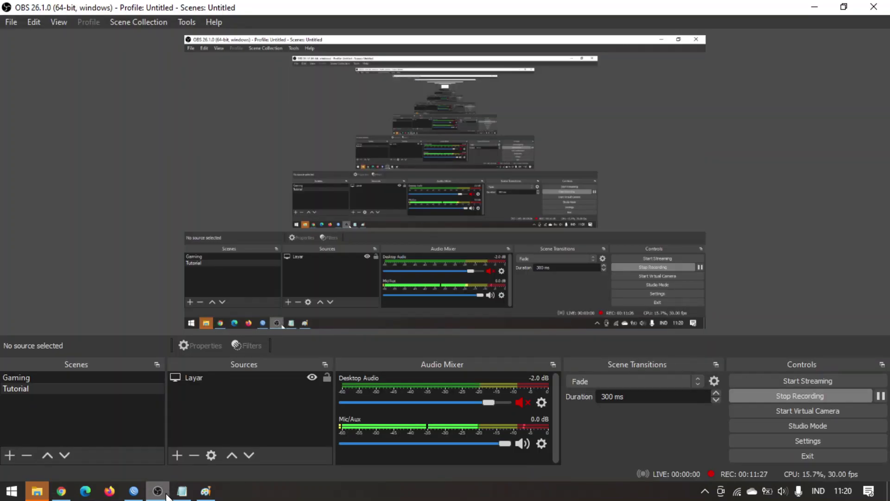
left_click(166, 494)
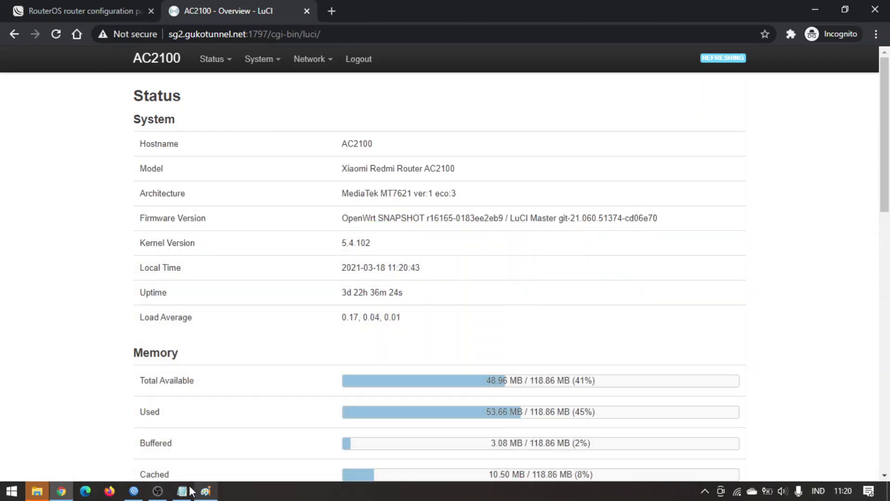
left_click(133, 491)
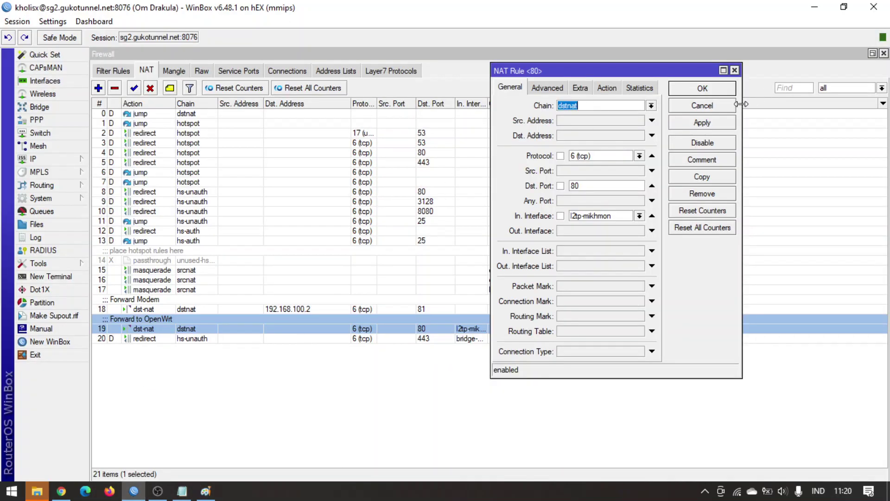
left_click(646, 90)
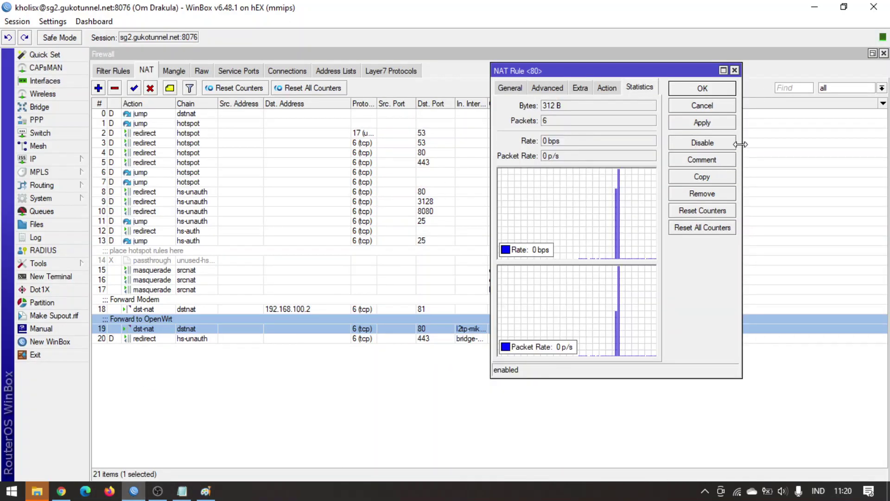
mouse_move(709, 185)
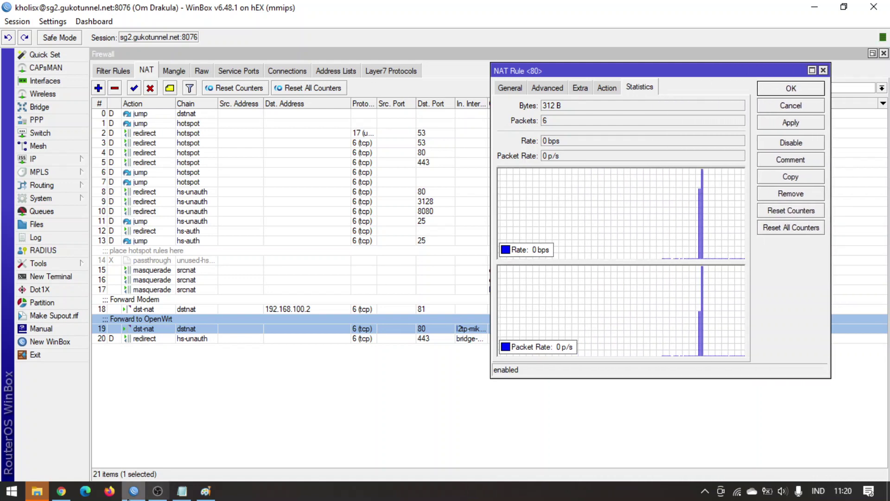
Reload the LuCI page and confirm the rule's packets rise from 6 to 8, then return to the browser.
left_click(61, 491)
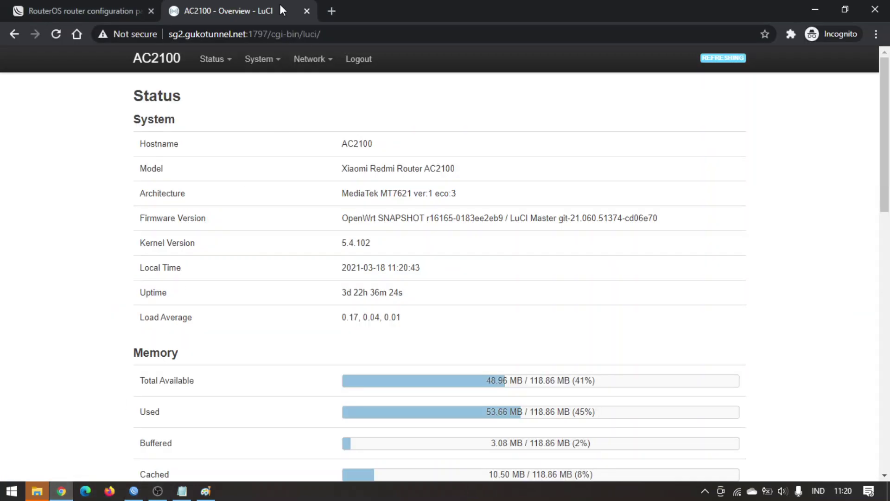
left_click(55, 35)
left_click(134, 491)
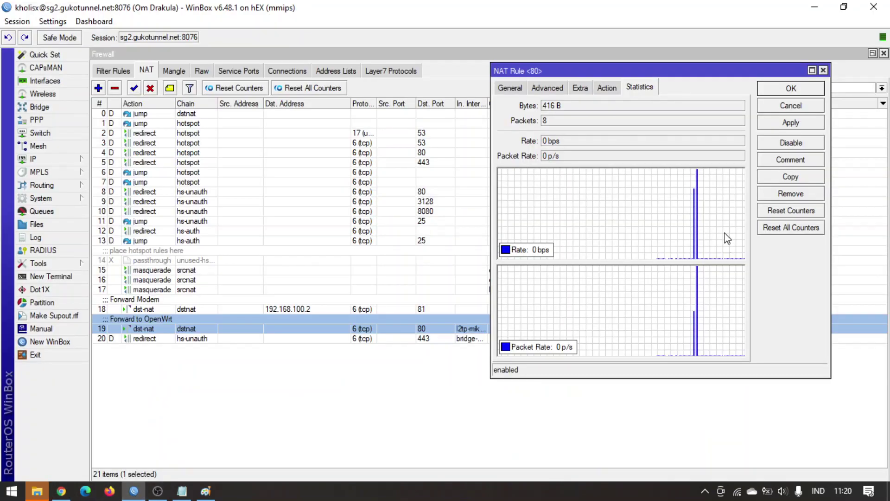
mouse_move(742, 214)
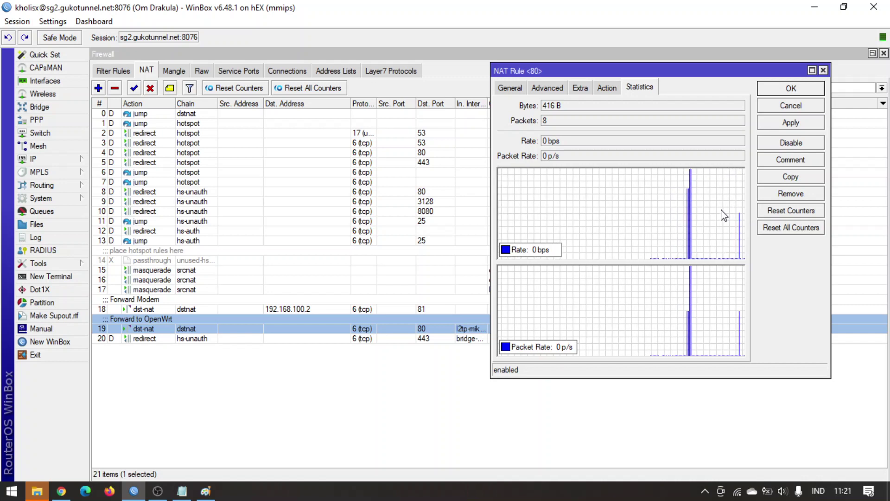
left_click(519, 89)
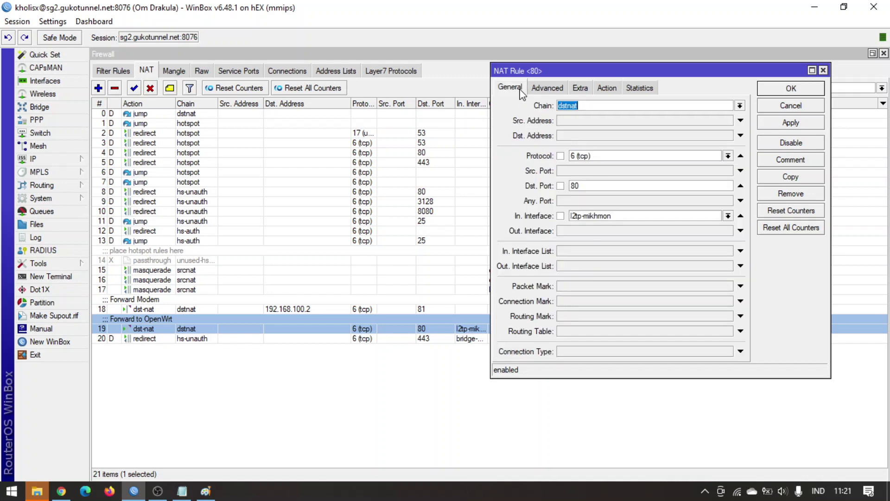
left_click(62, 492)
mouse_move(268, 71)
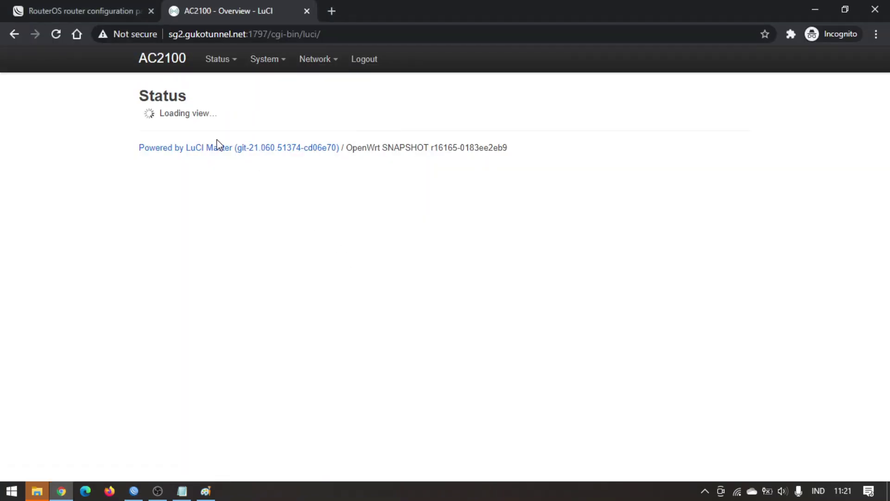
Scroll the LuCI Status page to mark the radio0 associations count, then view the WebFig login tab.
scroll(541, 248, "down", 20)
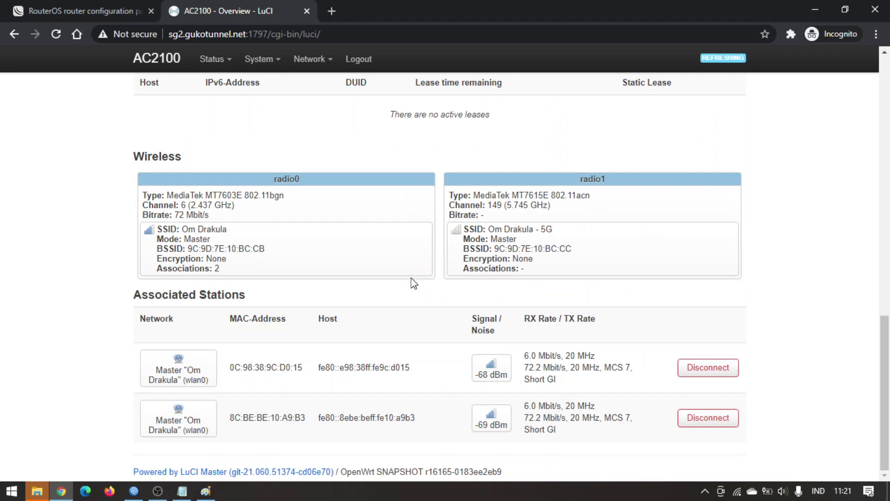
left_click_drag(210, 269, 222, 276)
left_click(226, 277)
scroll(302, 287, "up", 8)
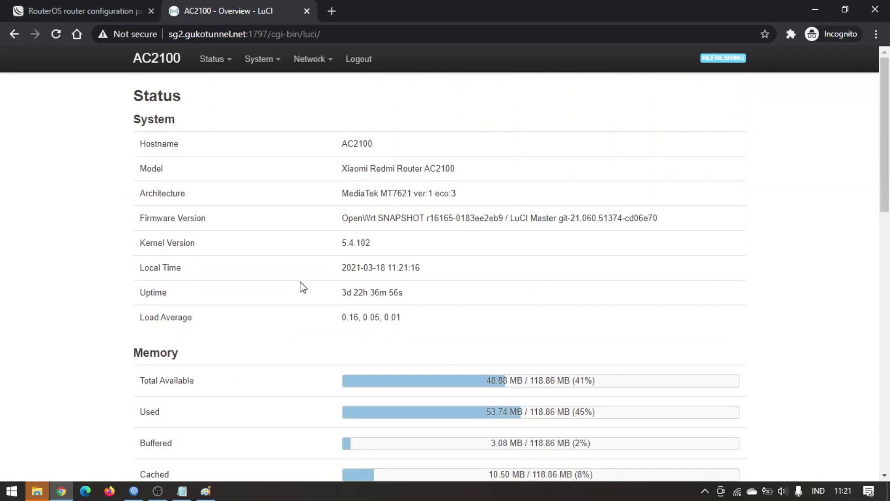
left_click(93, 10)
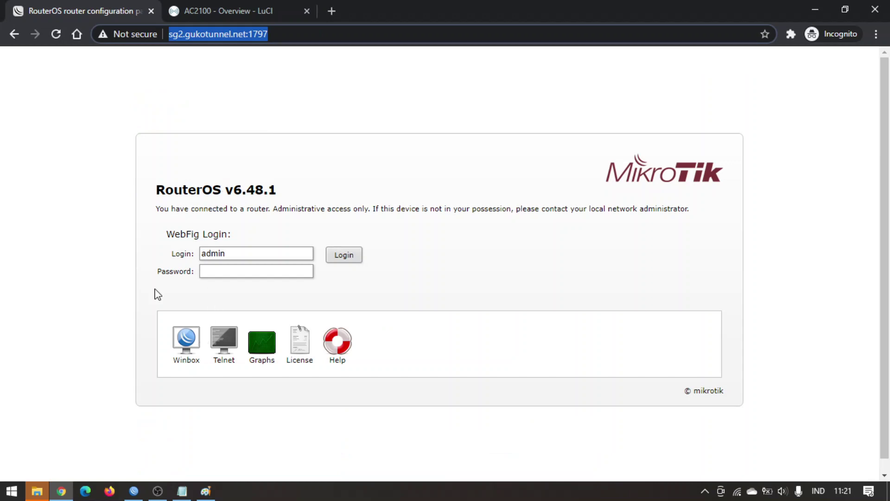
left_click(255, 196)
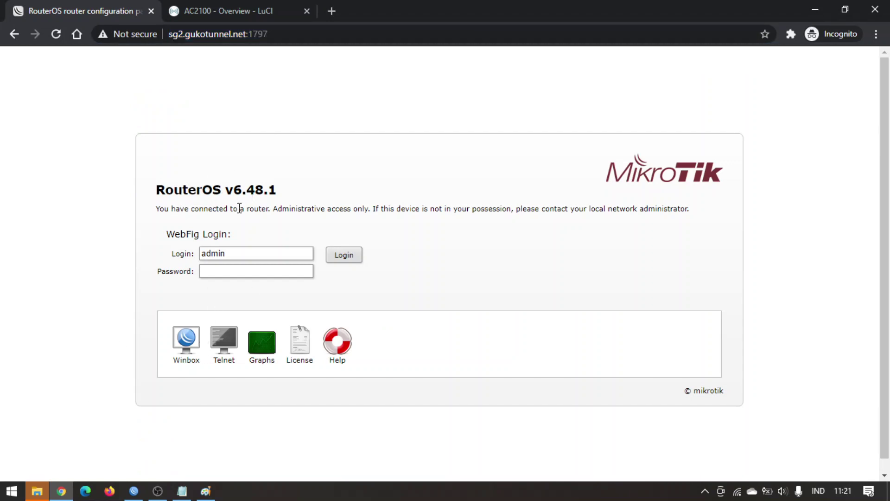
Check the Notepad port list, then highlight the 192.168.10.250 address on the AC2100 LuCI overview.
left_click(182, 490)
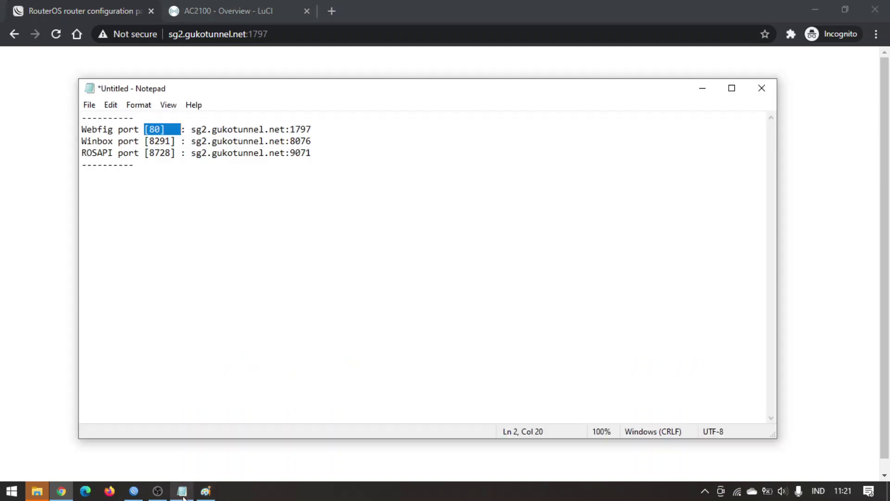
left_click(74, 183)
left_click(212, 4)
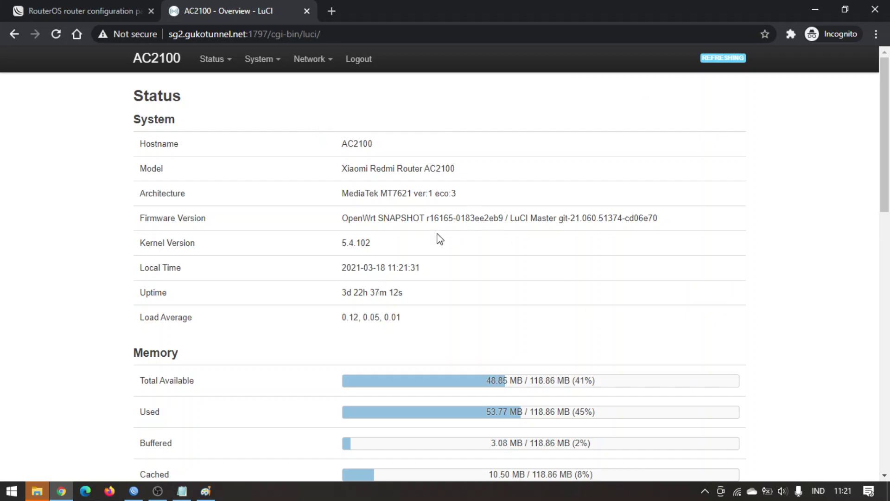
scroll(431, 242, "down", 10)
scroll(434, 243, "up", 10)
scroll(451, 302, "down", 10)
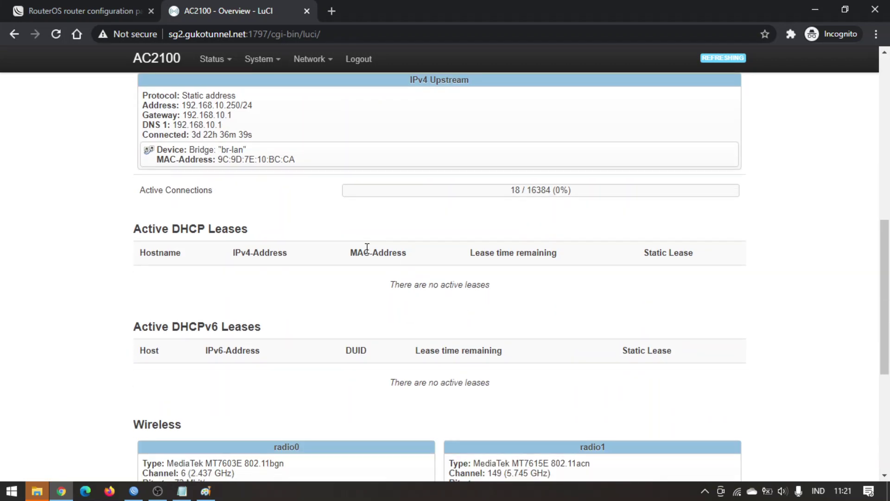
scroll(367, 249, "up", 3)
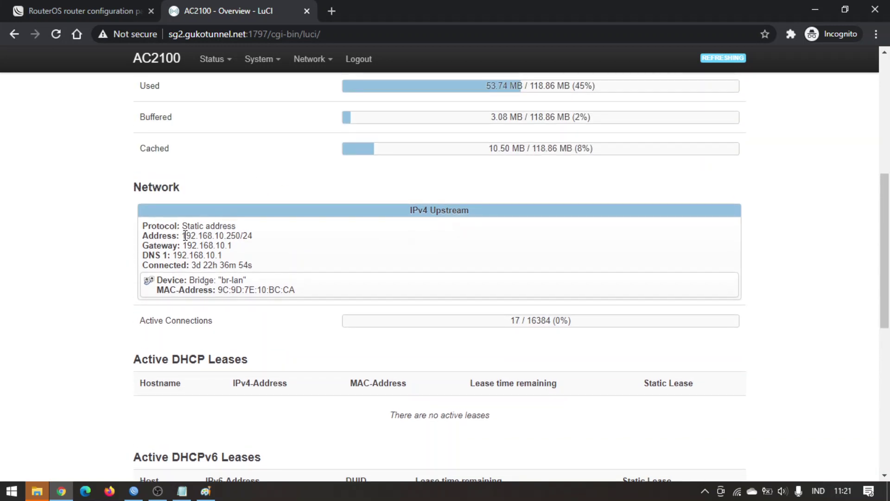
left_click_drag(185, 235, 228, 238)
left_click(207, 492)
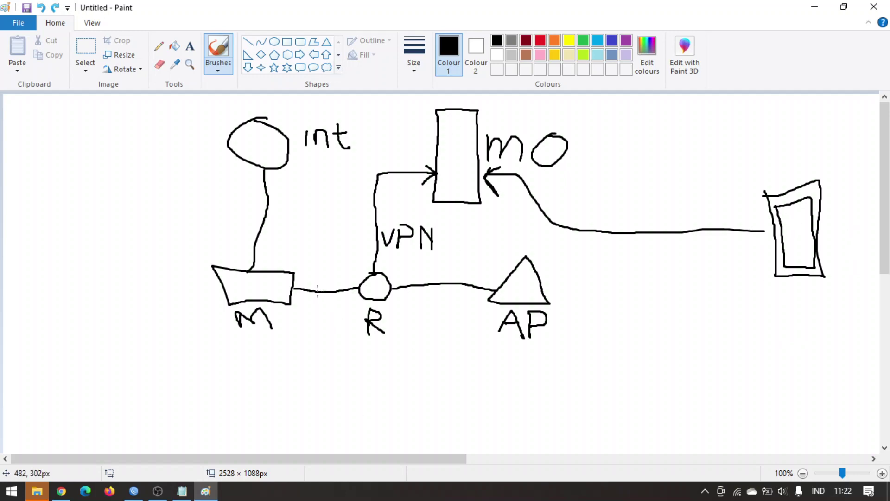
Review the Paint network sketch, then show the Notepad port list over LuCI and clear its [80] selection.
left_click(157, 492)
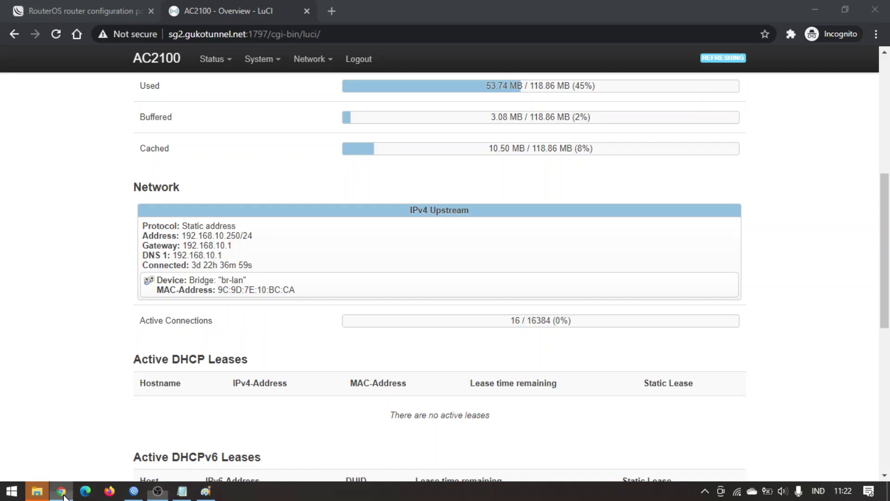
left_click(61, 491)
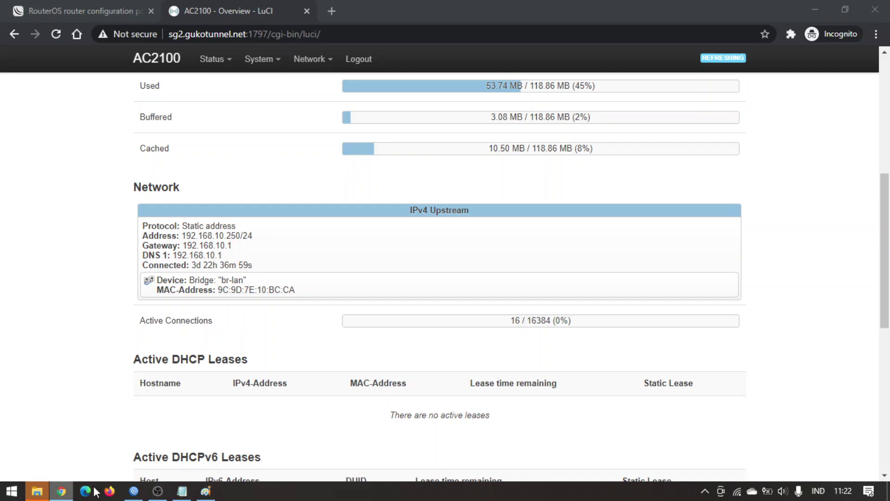
left_click(181, 491)
left_click(349, 242)
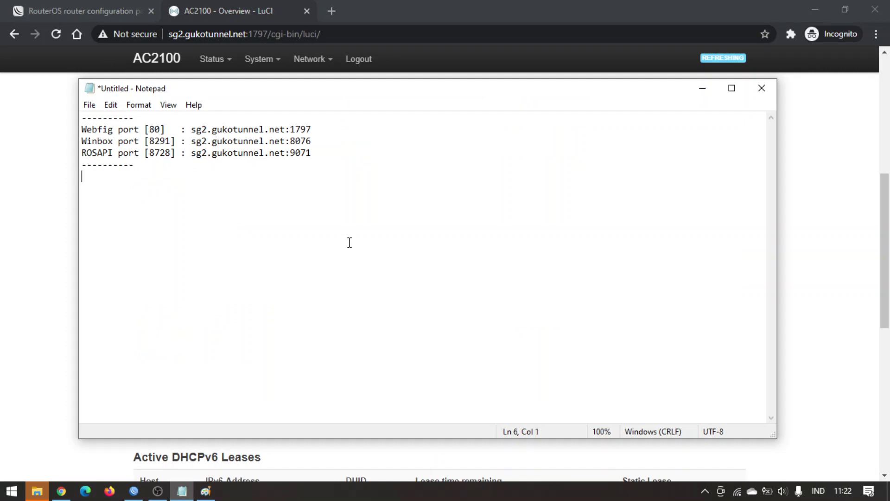